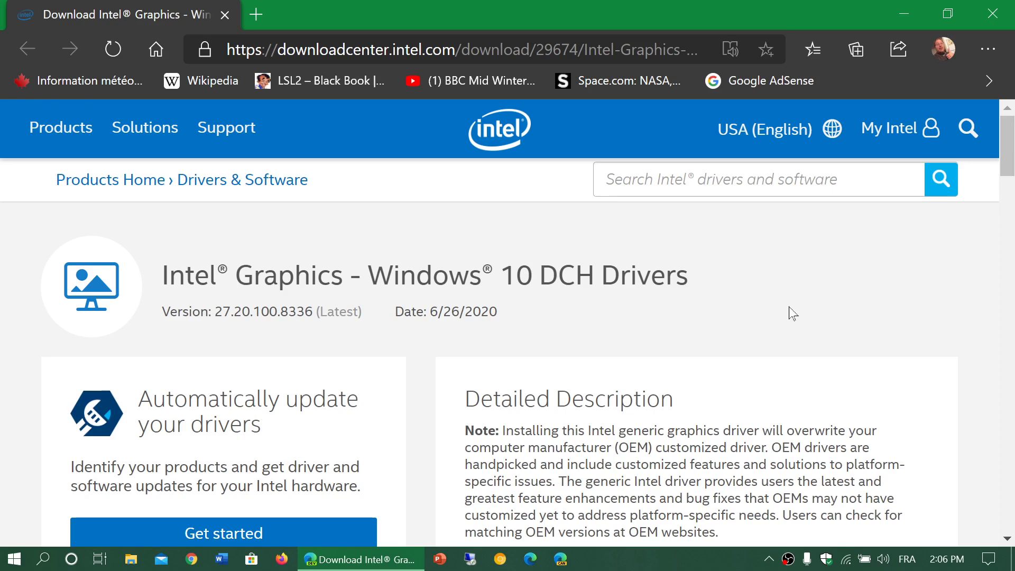
{"action": "scroll", "coordinate": [789, 313], "scroll_direction": "down", "scroll_amount": 2}
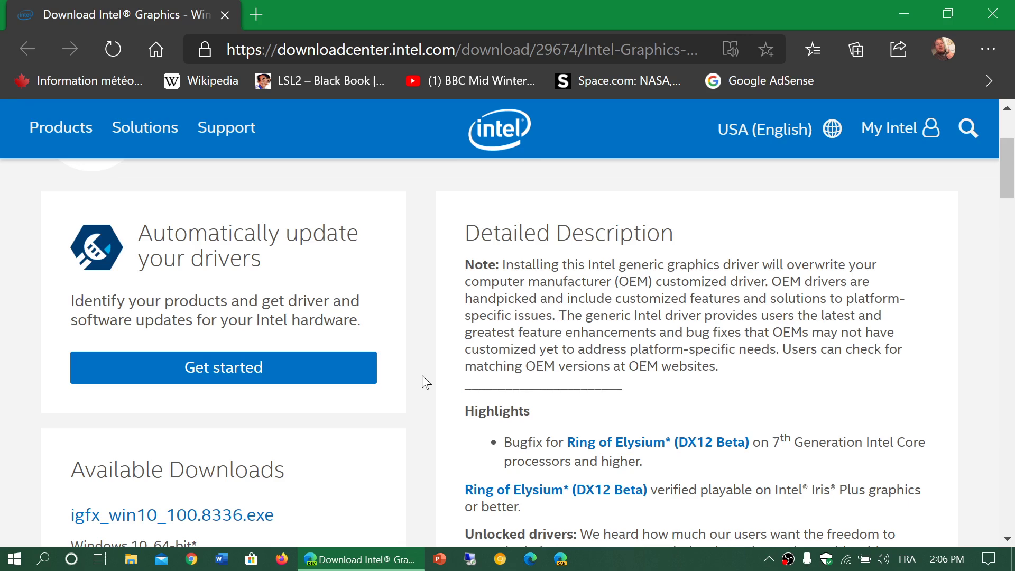
{"action": "scroll", "coordinate": [423, 383], "scroll_direction": "down", "scroll_amount": 3}
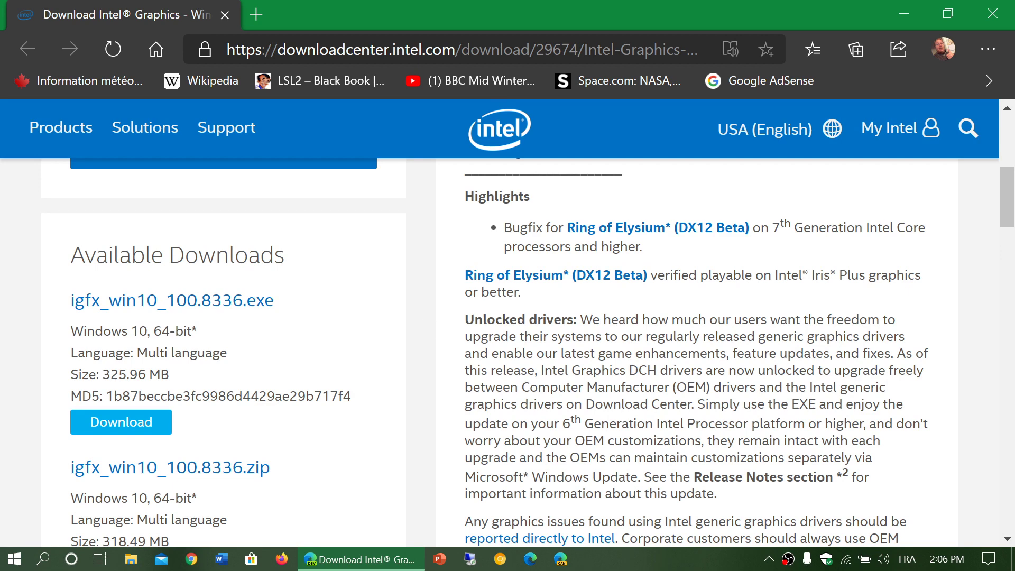
{"action": "scroll", "coordinate": [508, 354], "scroll_direction": "down", "scroll_amount": 2}
{"action": "scroll", "coordinate": [508, 353], "scroll_direction": "down", "scroll_amount": 2}
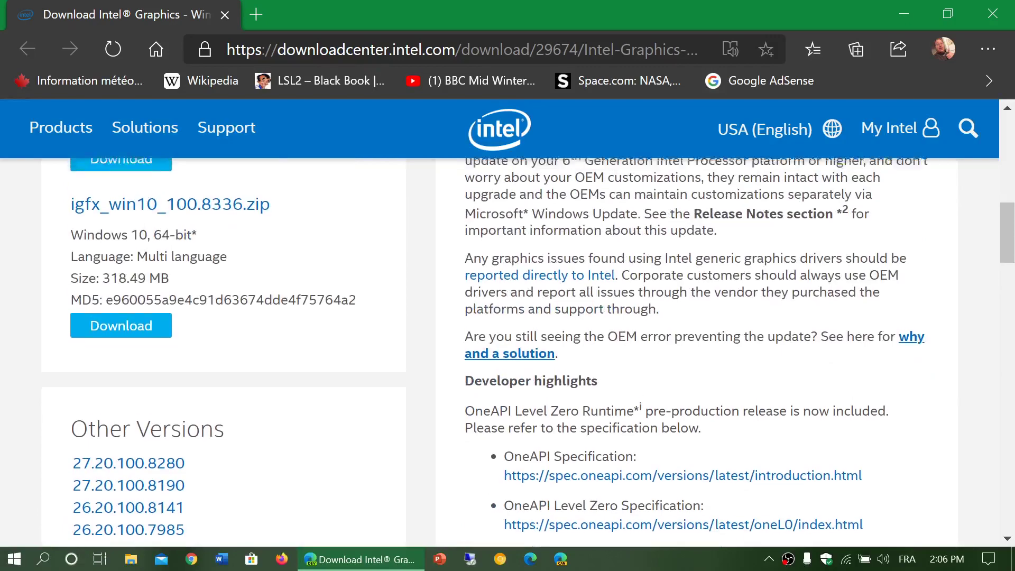
{"action": "scroll", "coordinate": [508, 354], "scroll_direction": "up", "scroll_amount": 5}
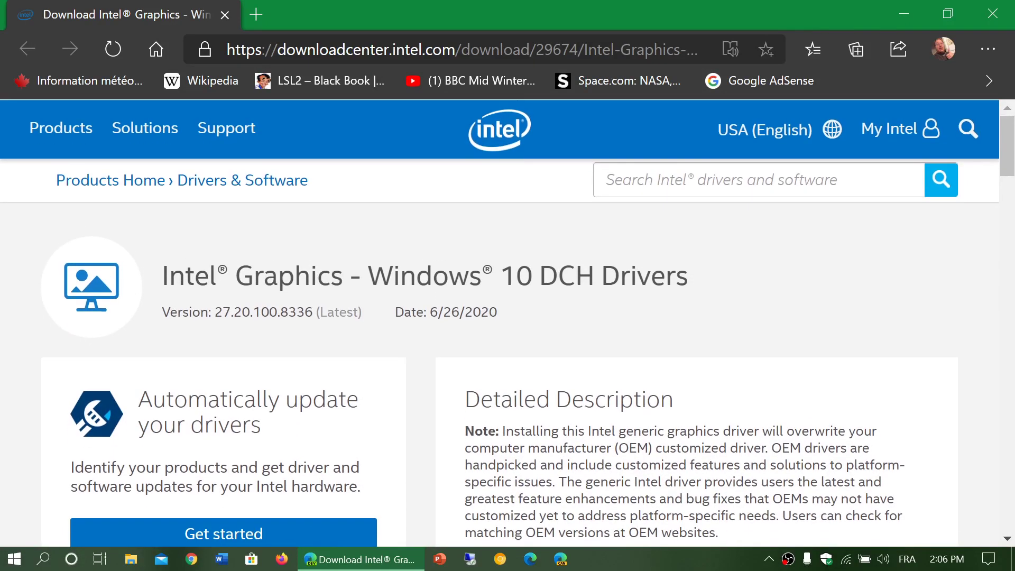